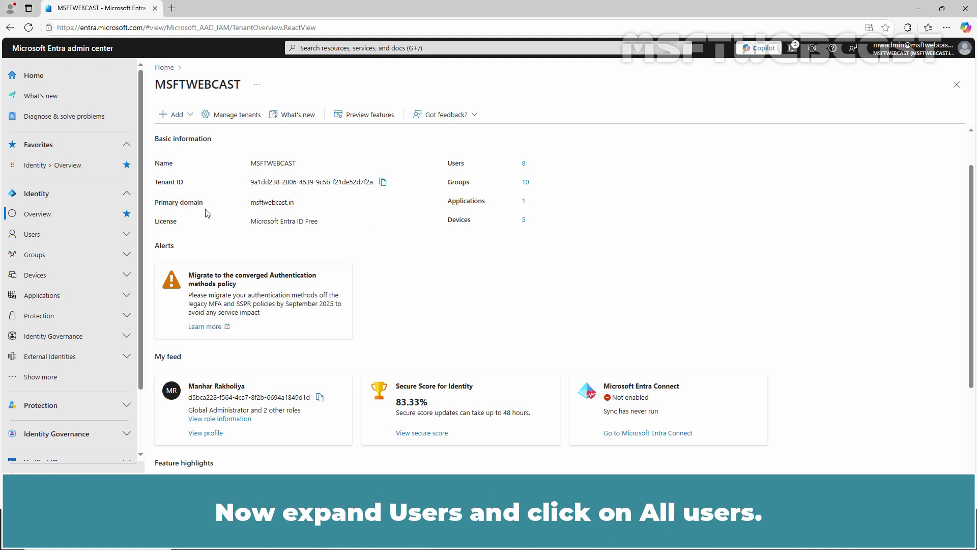
# - Confirm all 8 users show On-premises sync No, then close the DC's UPN Suffixes, Domains and Trusts, and ADUC windows
pyautogui.click(58, 235)
pyautogui.click(62, 254)
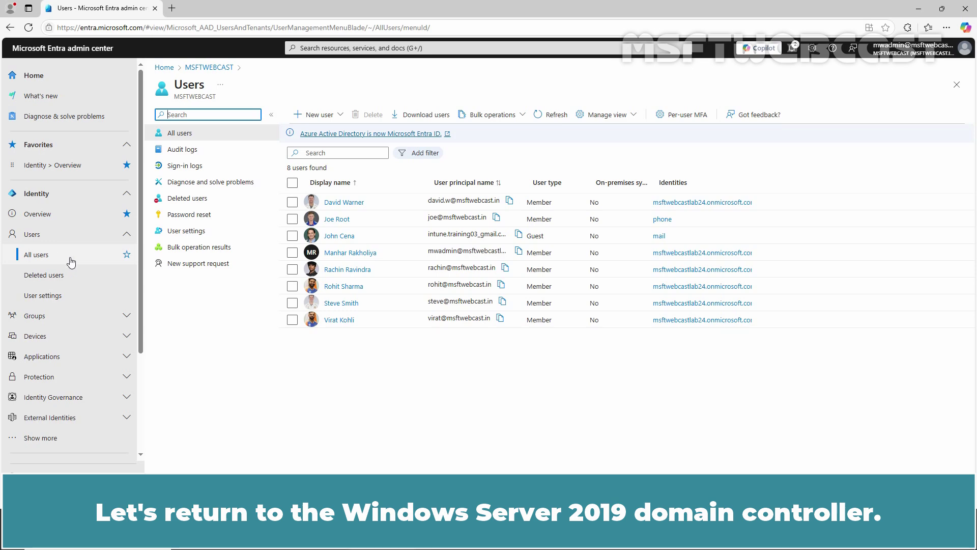
pyautogui.hotkey('alt', 'Tab')
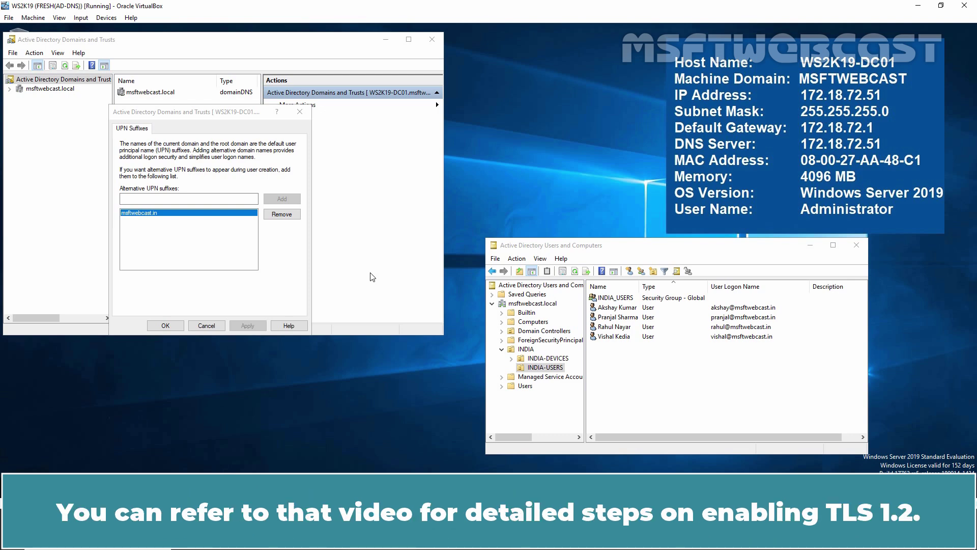
pyautogui.click(175, 326)
pyautogui.click(432, 39)
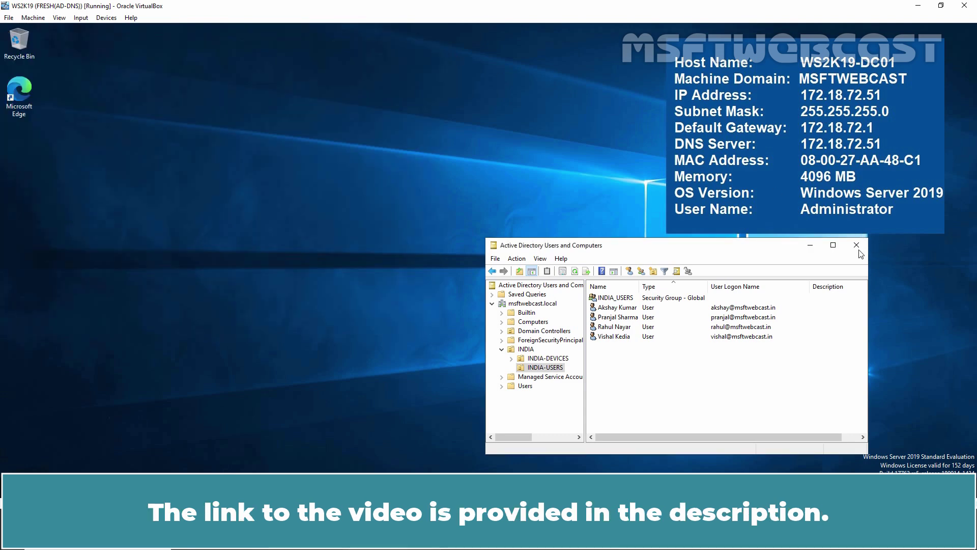
pyautogui.click(858, 247)
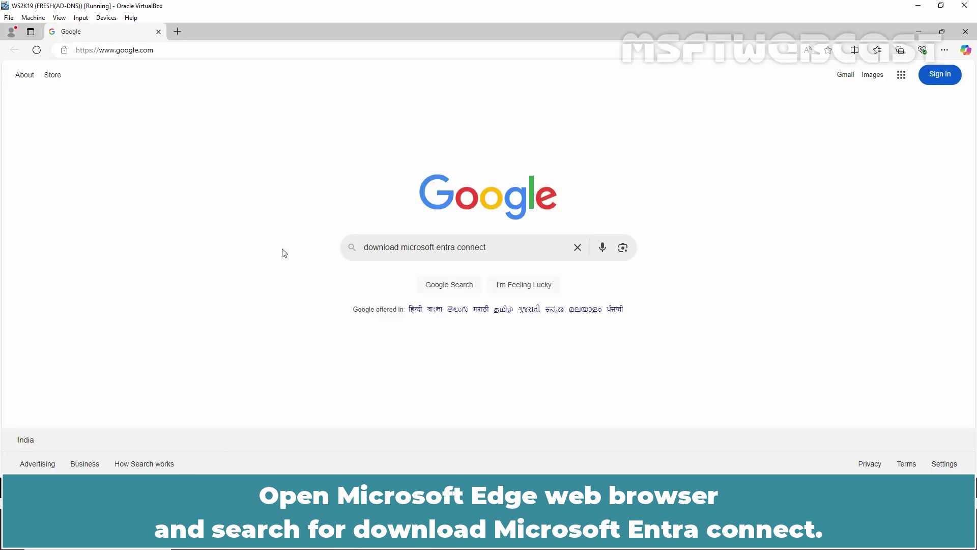
# - Search Google for 'download microsoft entra connect', download AzureADConnect.msi from the official page, and open its folder
pyautogui.click(530, 256)
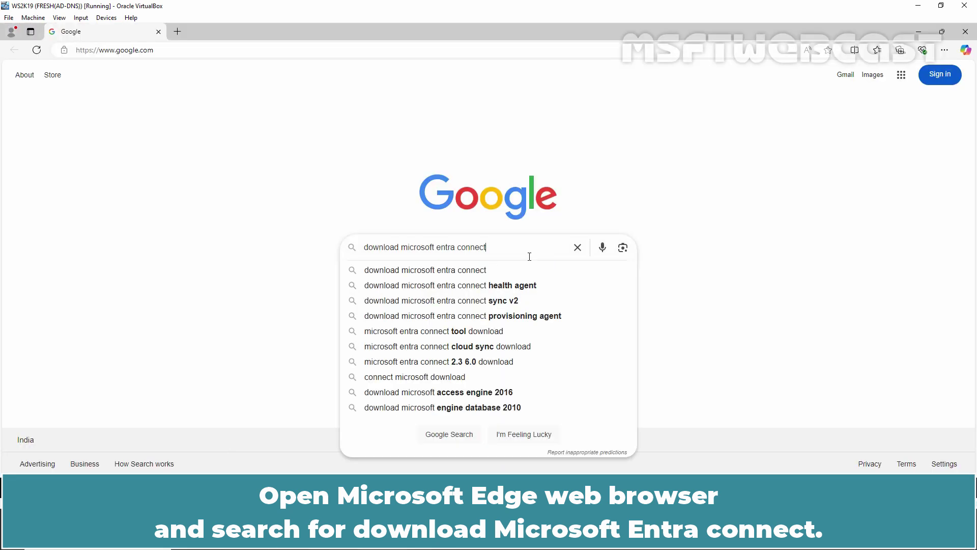
pyautogui.press('Return')
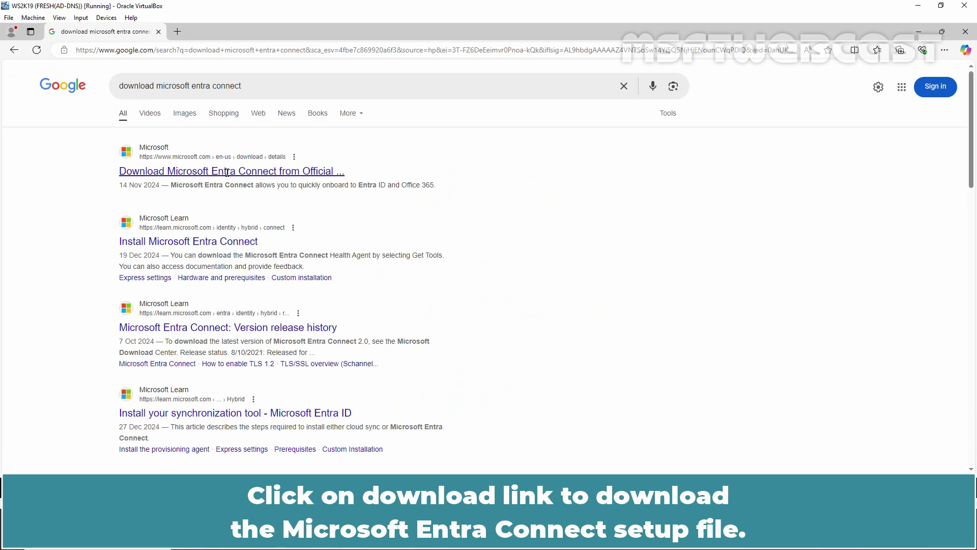
pyautogui.click(227, 172)
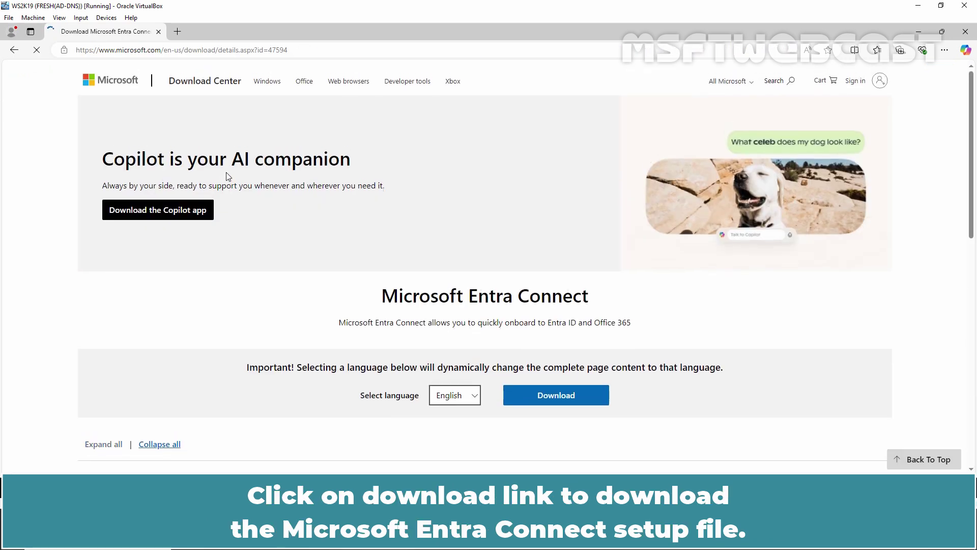
pyautogui.click(551, 436)
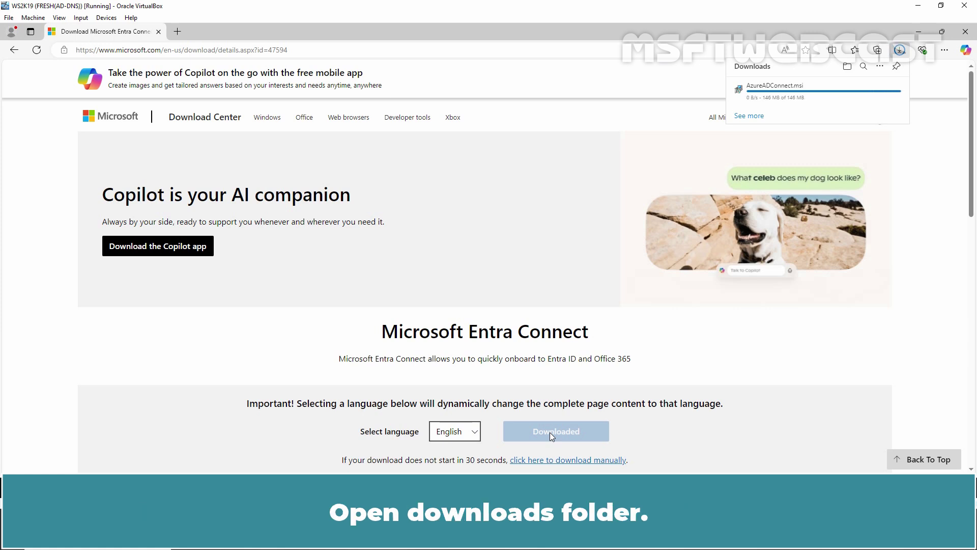
pyautogui.click(847, 66)
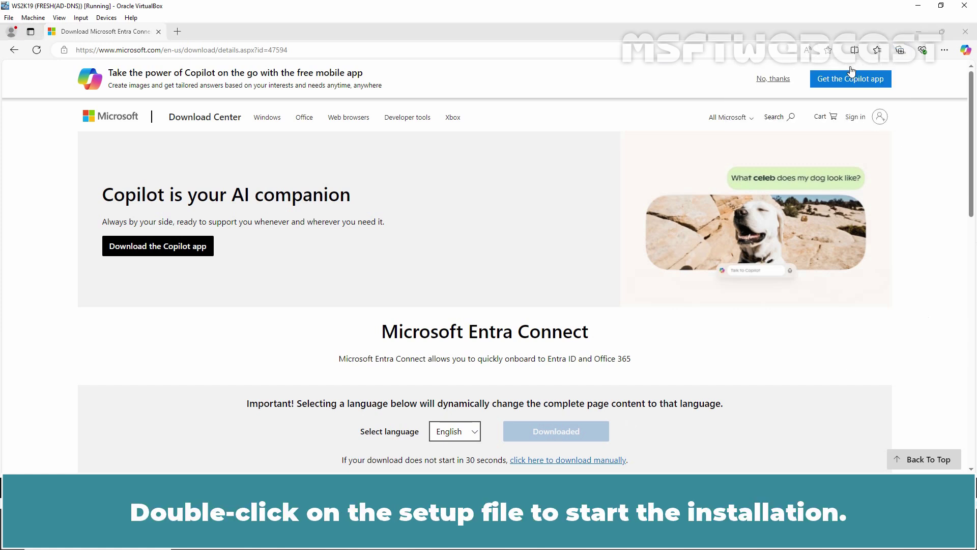
# - Run AzureADConnect.msi from Downloads and close the File Explorer and Edge windows
pyautogui.doubleClick(344, 184)
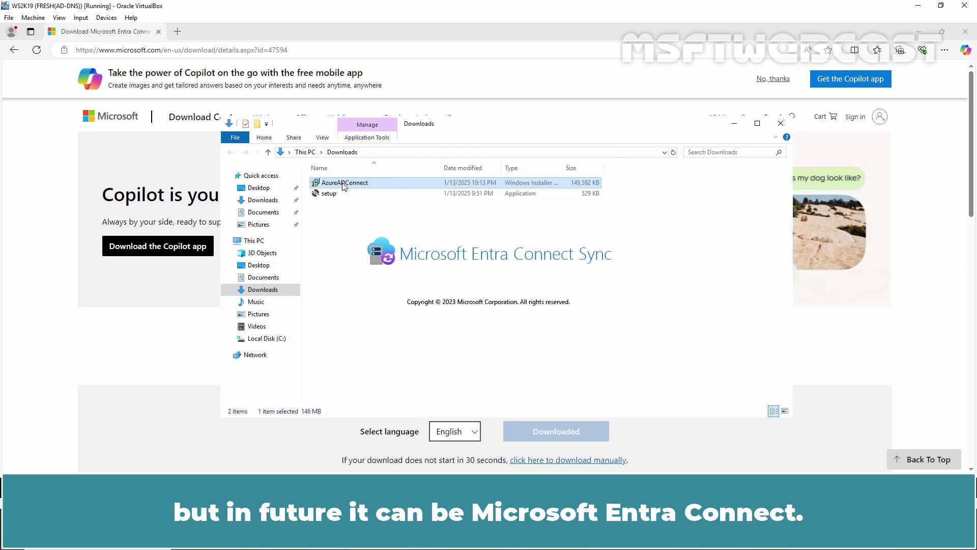
pyautogui.click(780, 123)
pyautogui.click(966, 31)
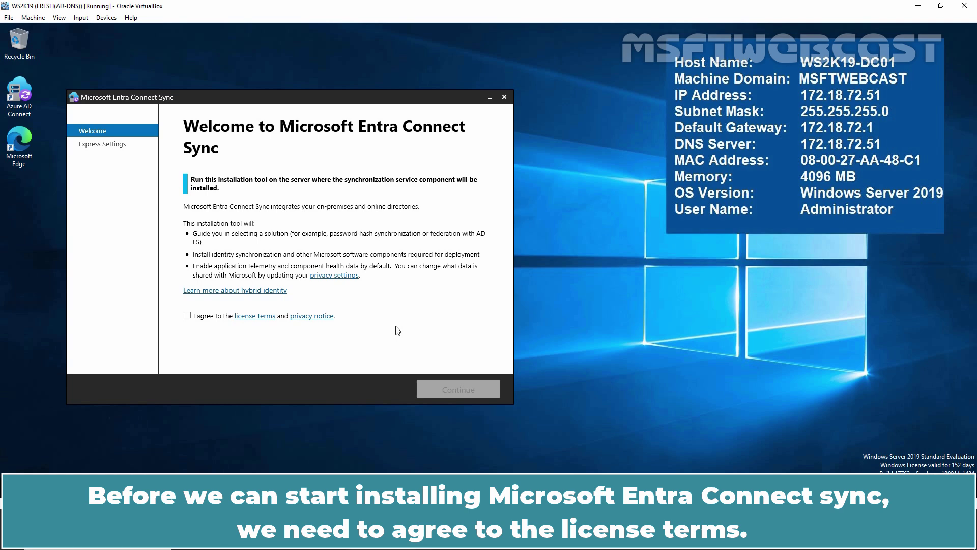
# - Agree to the license terms and privacy notice and continue past the welcome page
pyautogui.click(187, 316)
pyautogui.click(451, 388)
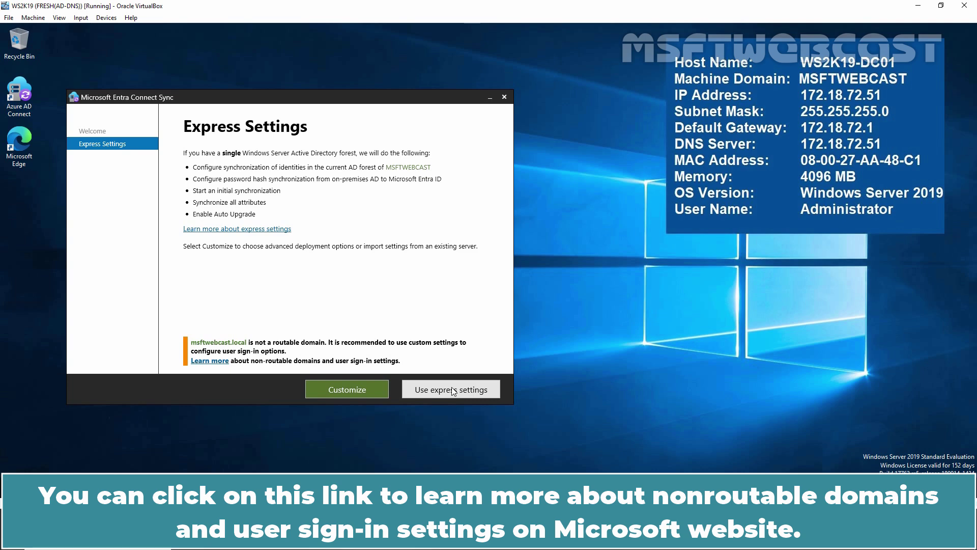
# - Preview the Customize options, go back, and choose Use express settings
pyautogui.click(349, 390)
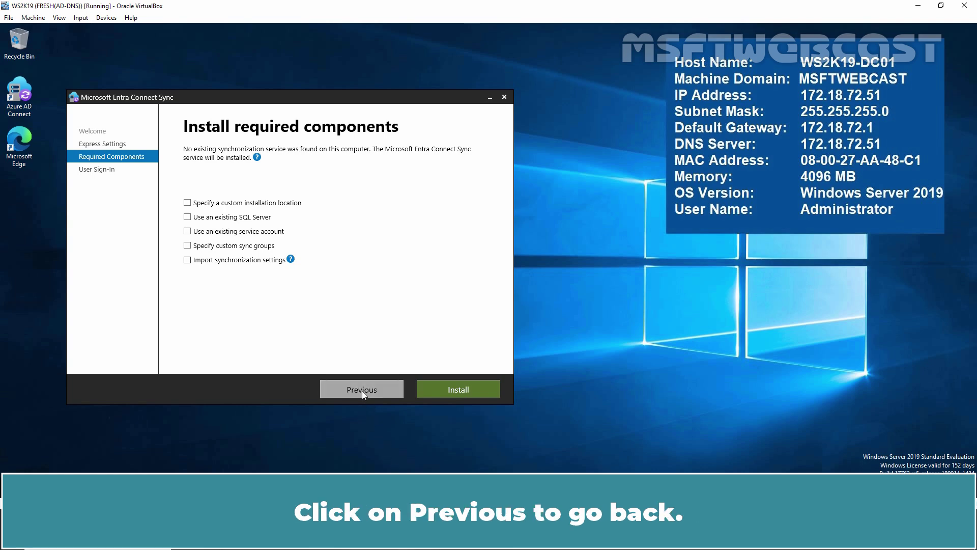
pyautogui.click(361, 391)
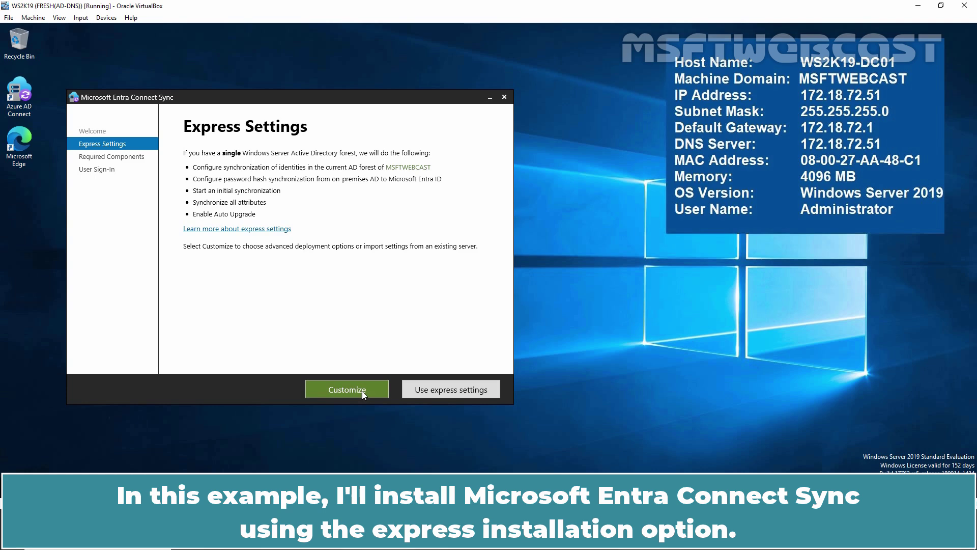
pyautogui.click(464, 390)
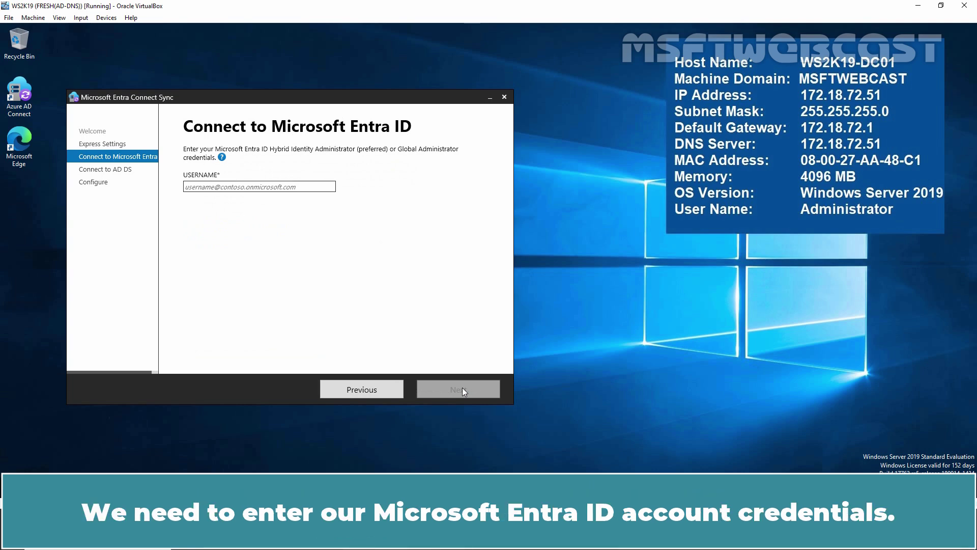
# - Sign in to Microsoft Entra ID with the global admin username and password
pyautogui.click(321, 187)
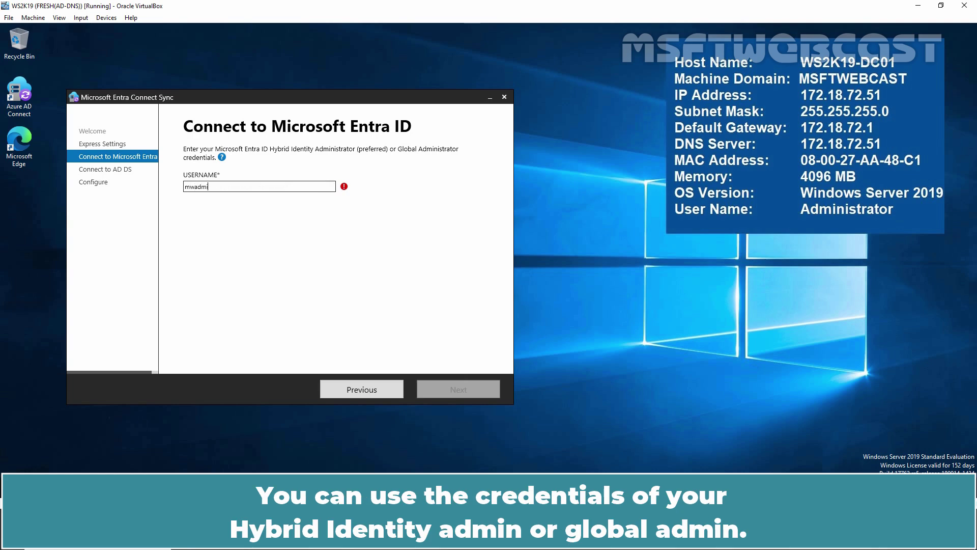
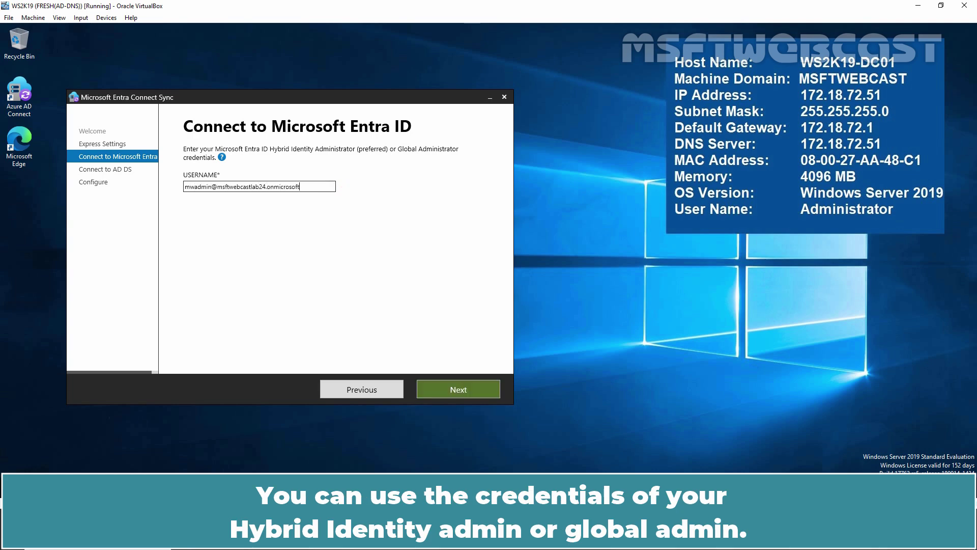
pyautogui.hotkey('ctrl', 'a')
pyautogui.press('End')
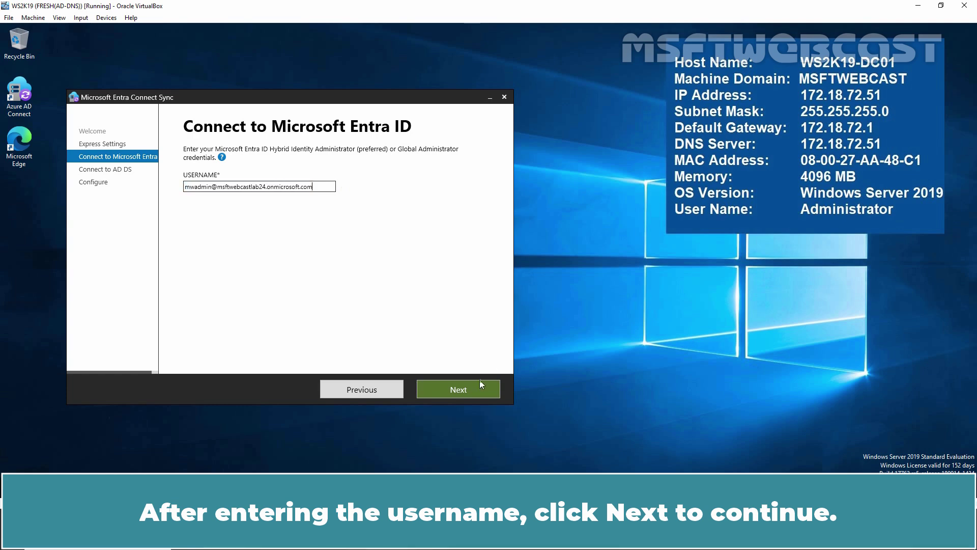
pyautogui.click(466, 388)
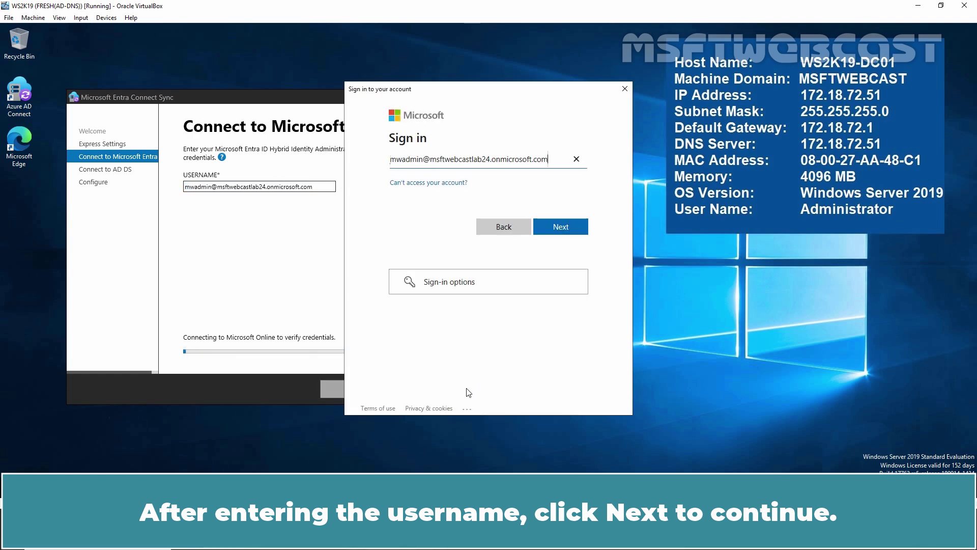
pyautogui.click(566, 224)
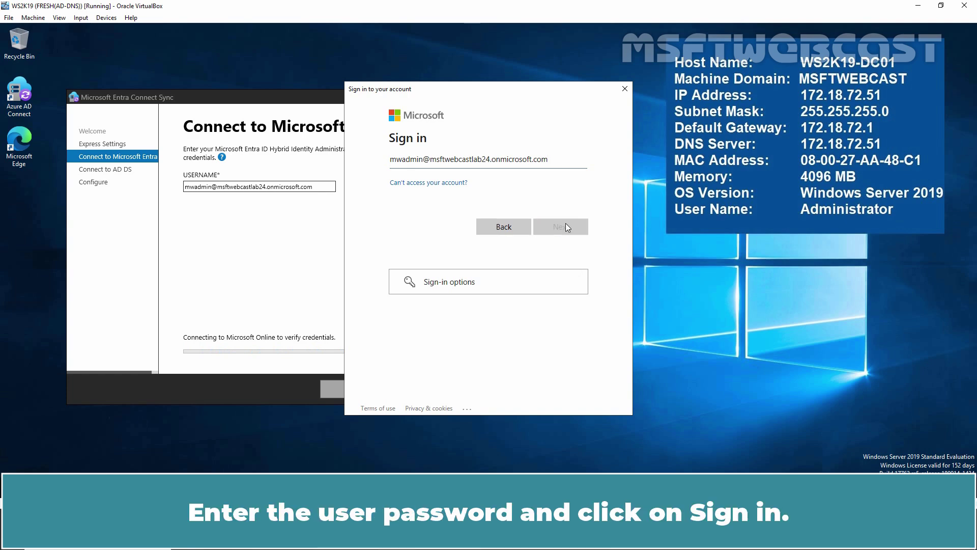
pyautogui.write('••••••')
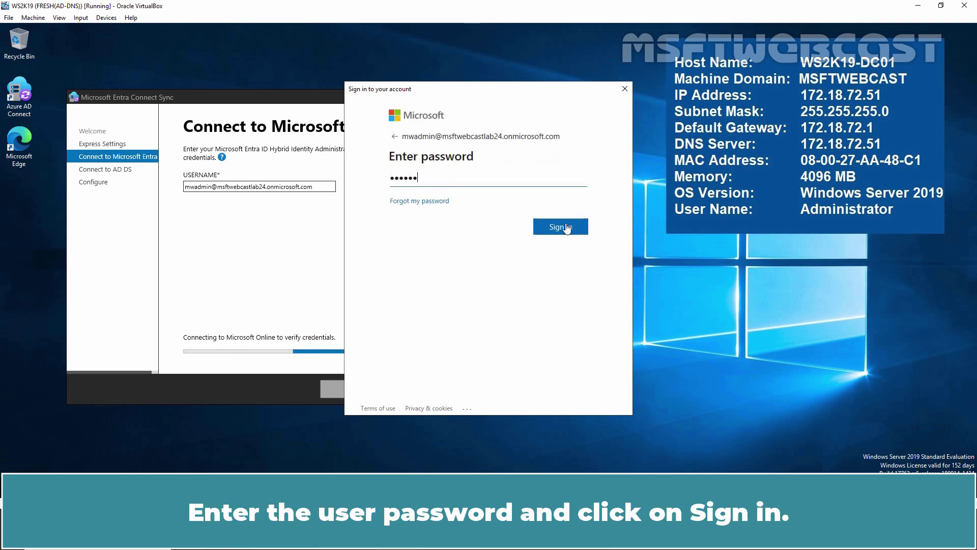
pyautogui.write('••••')
pyautogui.click(566, 228)
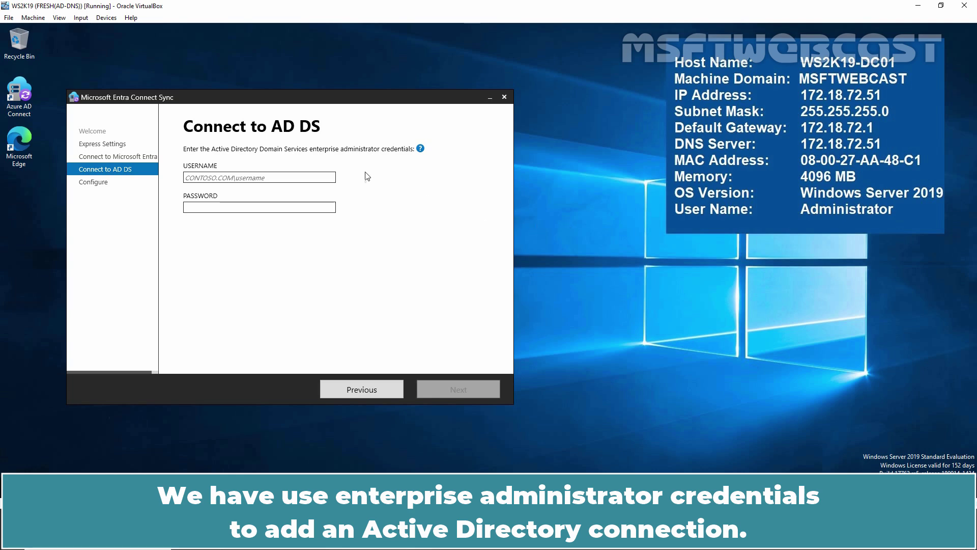
# - Enter msftwebcast\administrator and its password as the AD DS enterprise admin credentials and submit
pyautogui.click(311, 178)
pyautogui.write('msftwebcast')
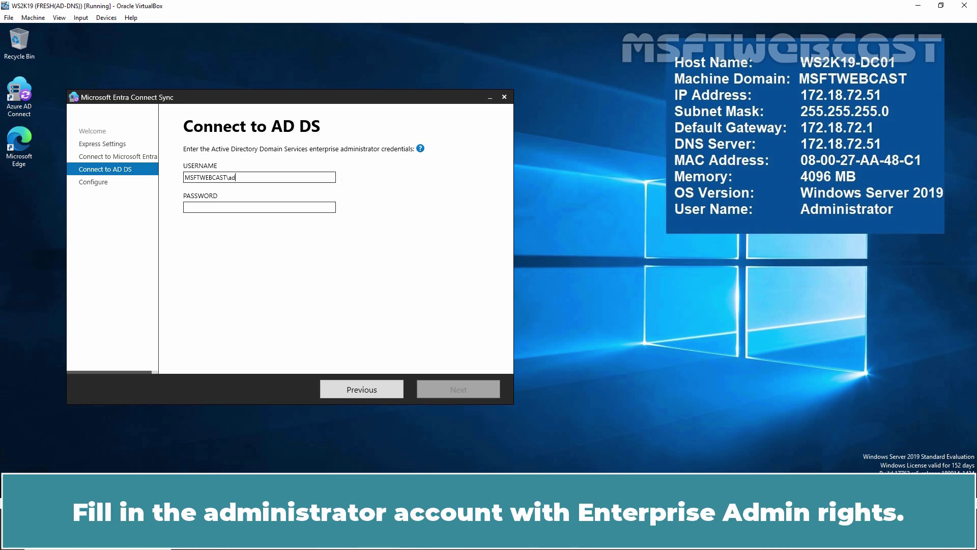
pyautogui.hotkey('ctrl', 'a')
pyautogui.write('MSFTWEBCAST\\')
pyautogui.write('administrator')
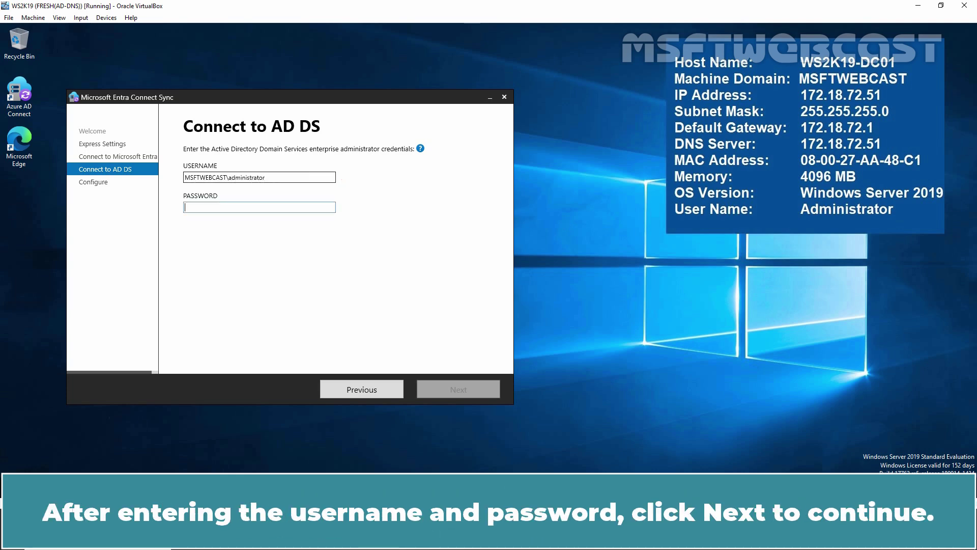
pyautogui.press('Tab')
pyautogui.write('•••••••••')
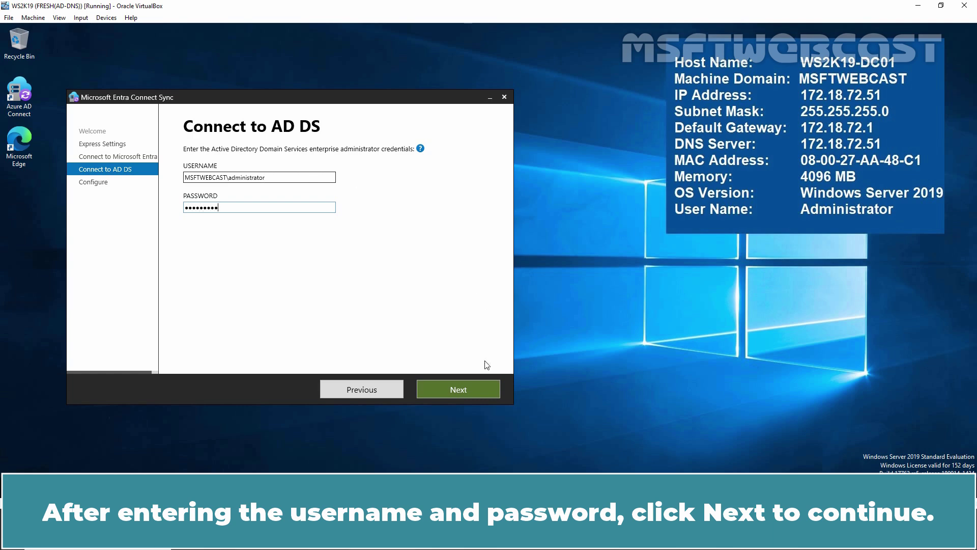
pyautogui.click(457, 389)
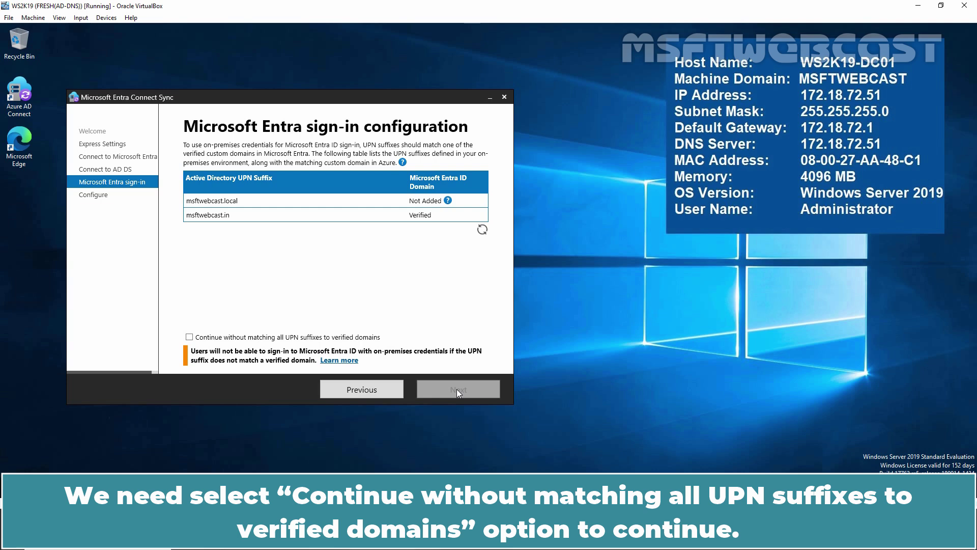
# - Tick 'Continue without matching all UPN suffixes to verified domains' and go to Ready to configure
pyautogui.click(189, 337)
pyautogui.click(447, 390)
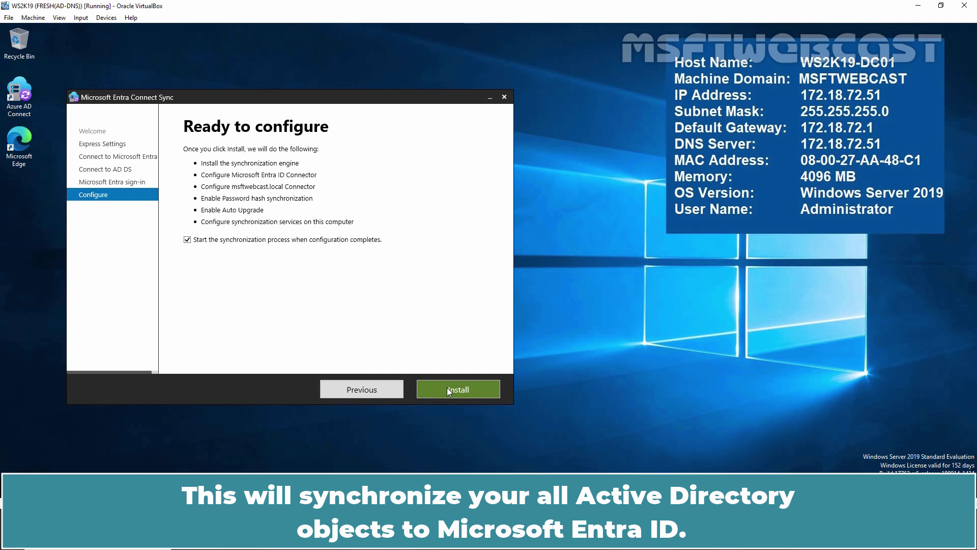
# - Install the sync configuration and exit the wizard once configuration completes
pyautogui.click(447, 389)
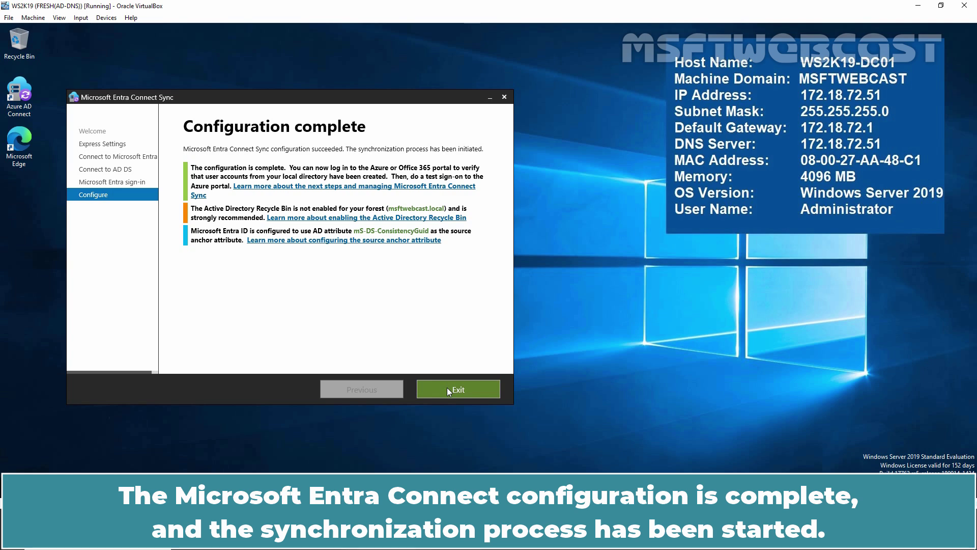
pyautogui.click(448, 388)
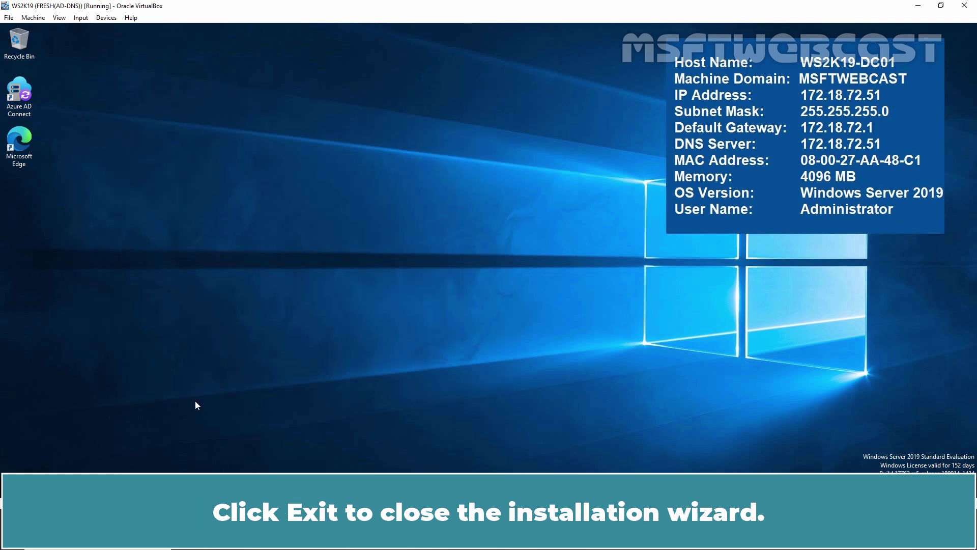
# - Launch Synchronization Service from the Azure AD Connect folder in the Start menu
pyautogui.click(12, 483)
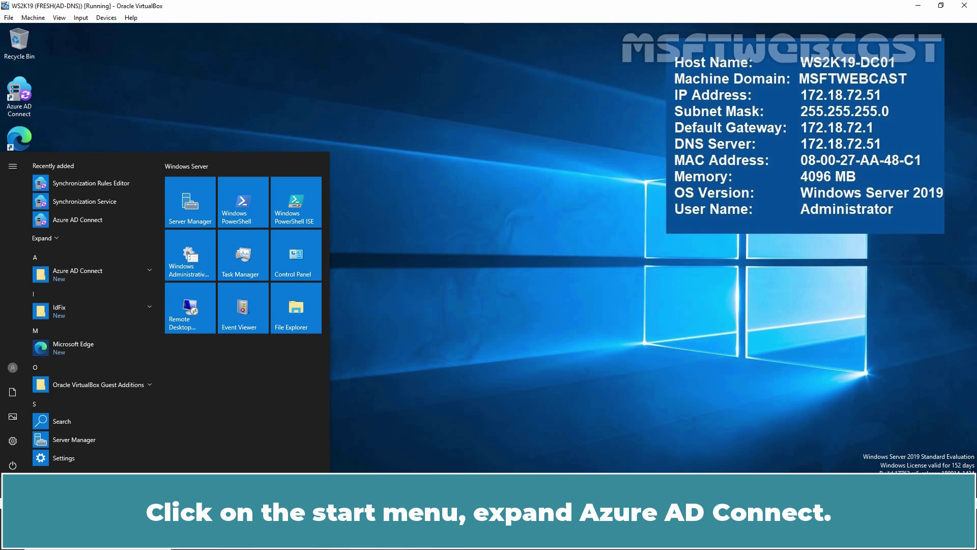
pyautogui.click(117, 275)
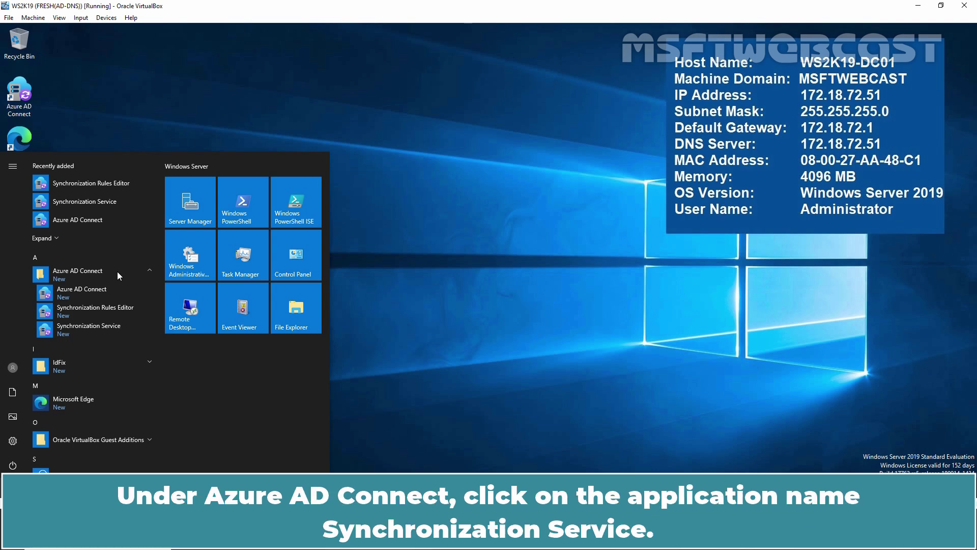
pyautogui.click(90, 329)
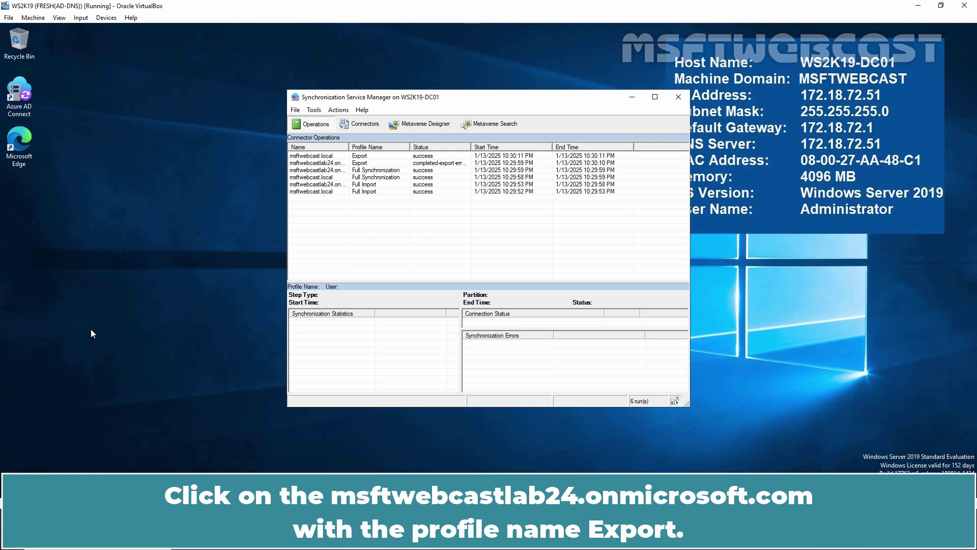
# - Inspect an exported add from the msftwebcastlab24 Export run, highlighting its commonName and userPrincipalName
pyautogui.click(307, 164)
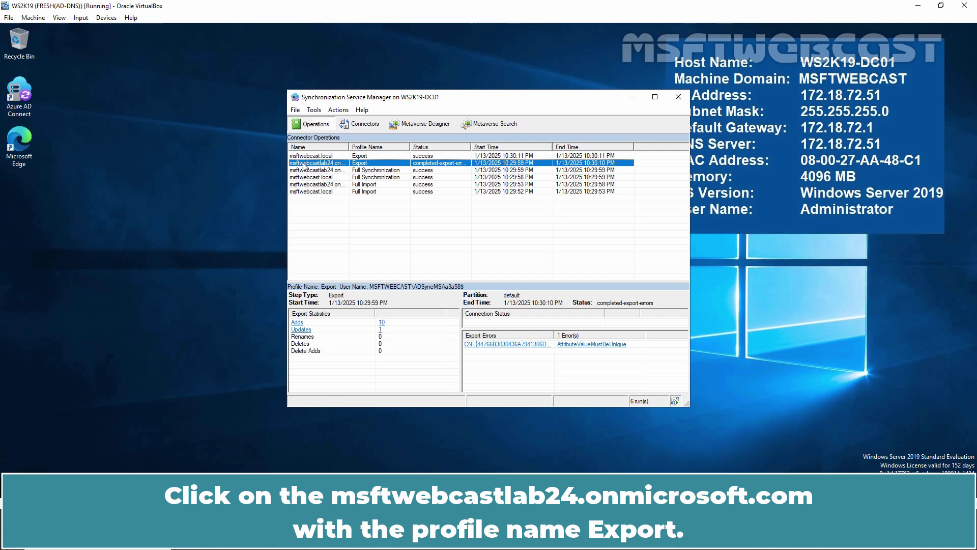
pyautogui.click(297, 324)
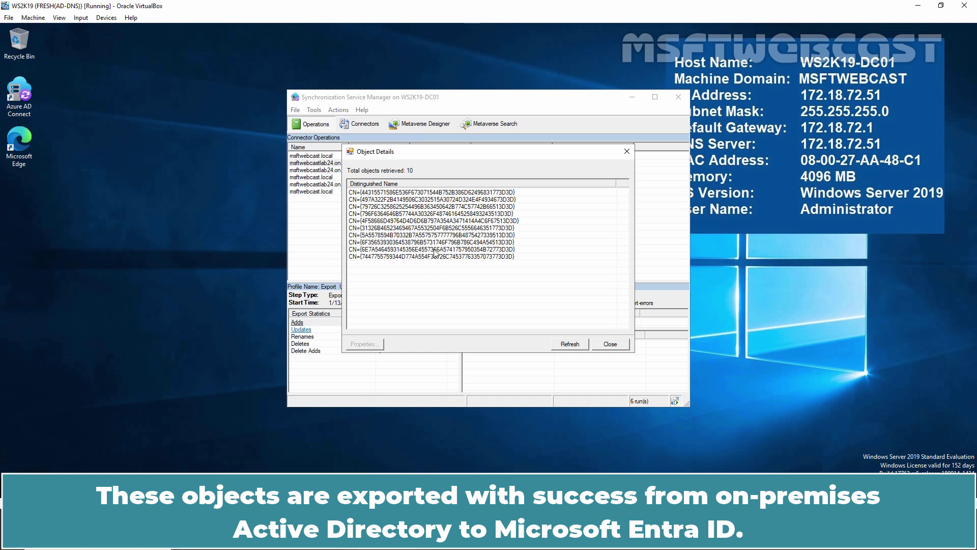
pyautogui.doubleClick(372, 229)
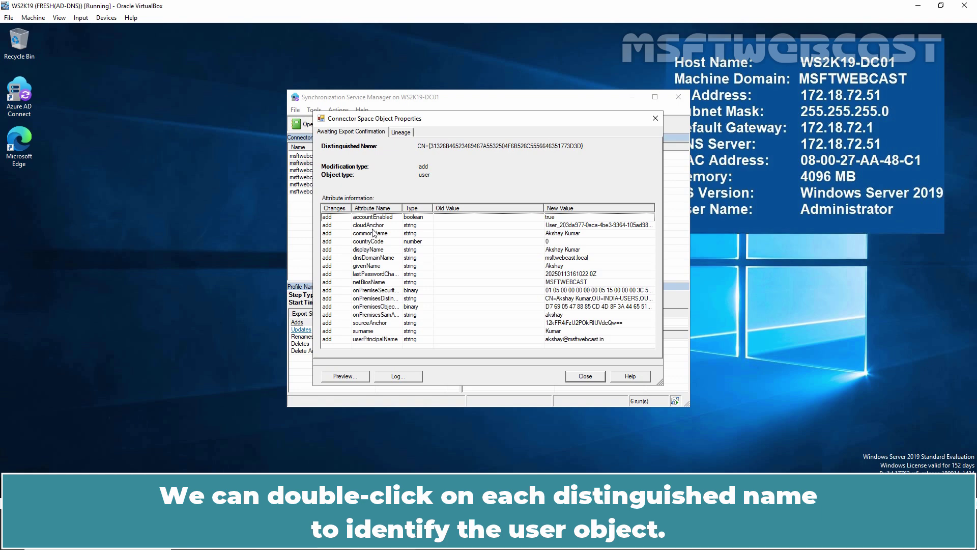
pyautogui.click(373, 235)
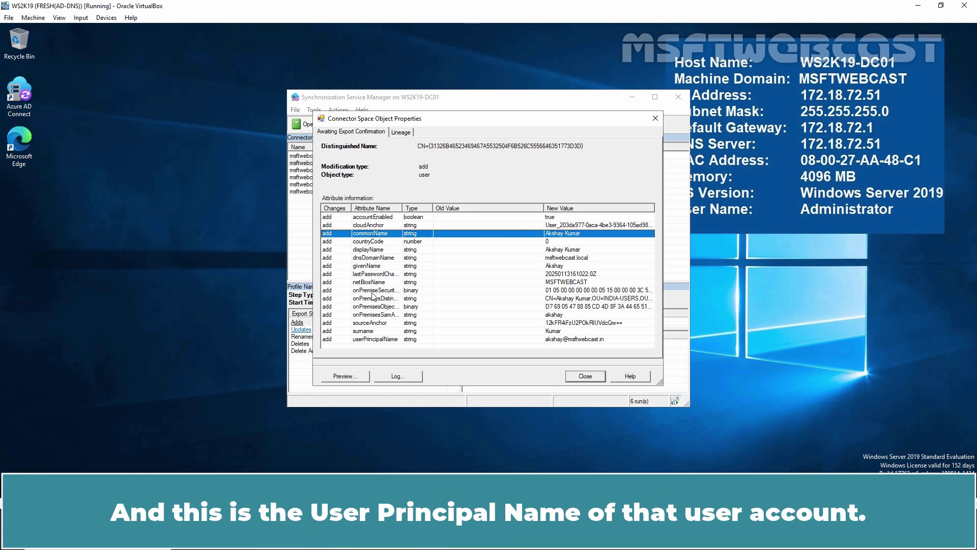
pyautogui.click(369, 340)
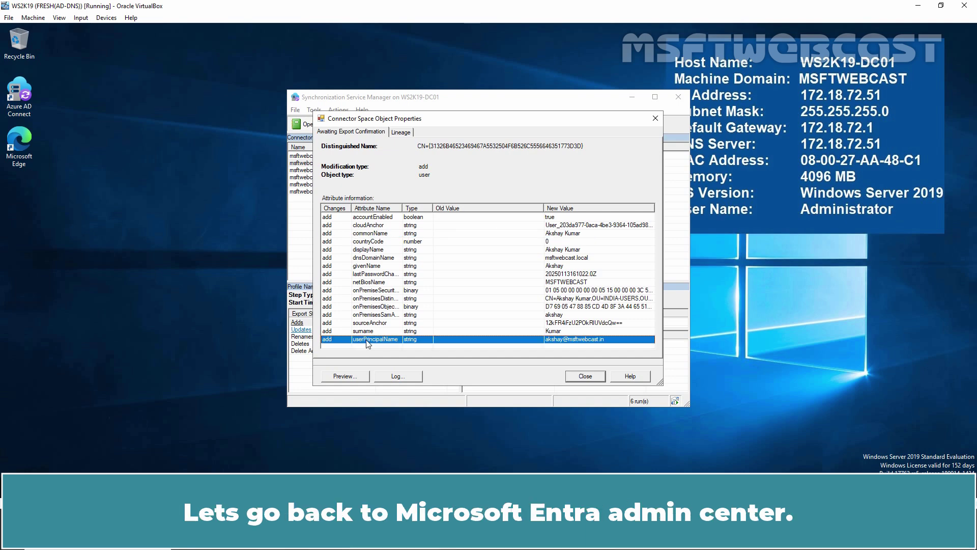
# - Refresh the Users page, then view Entra Connect status: sync enabled, password hash sync on
pyautogui.hotkey('alt', 'Tab')
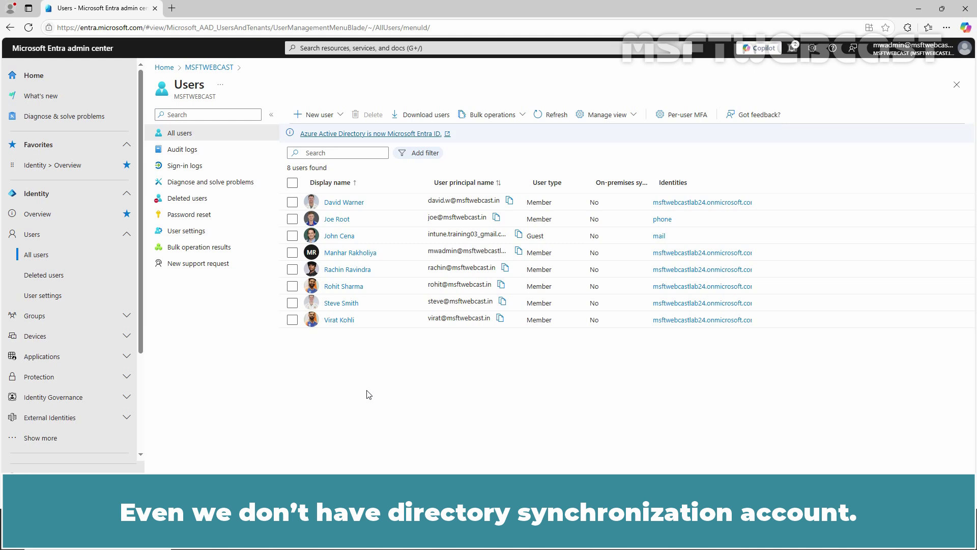
pyautogui.click(30, 32)
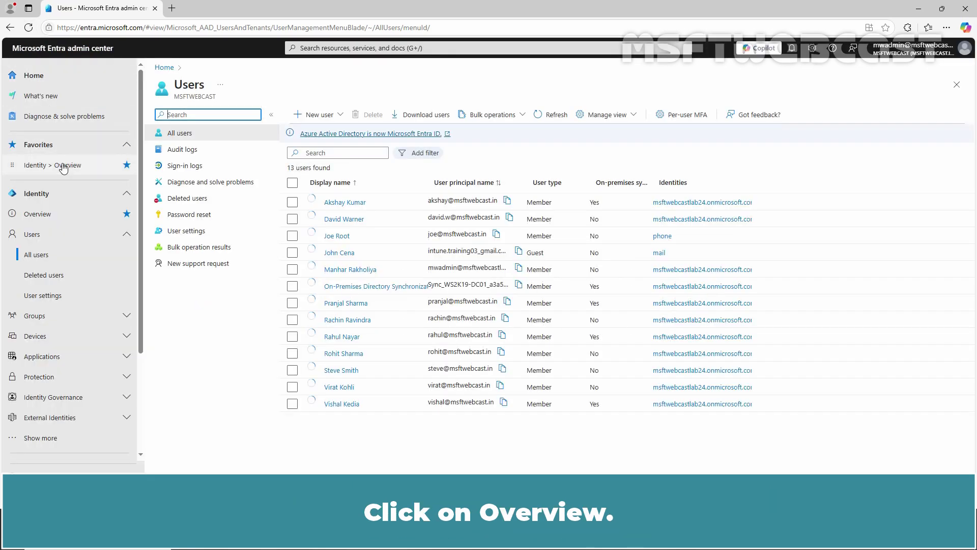
pyautogui.click(63, 166)
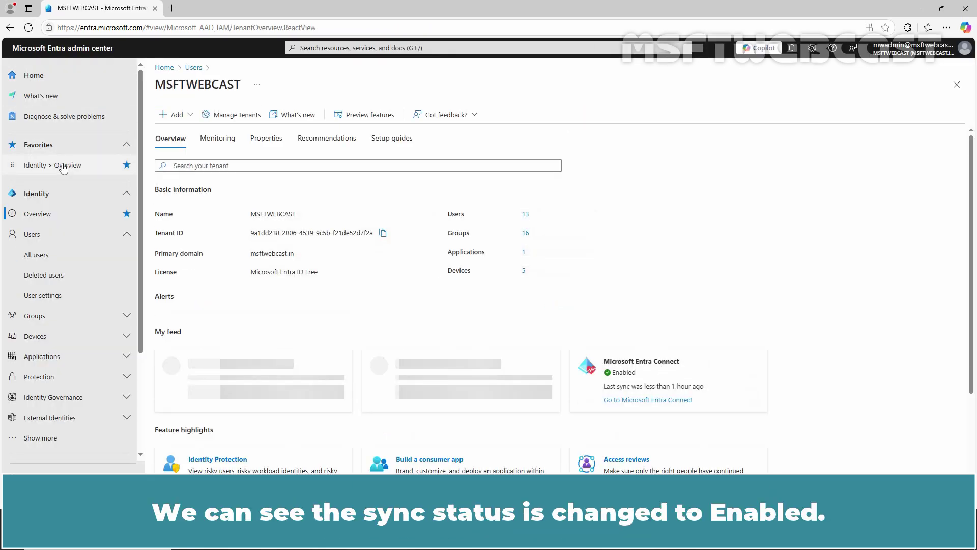
pyautogui.scroll(-5, 662, 295)
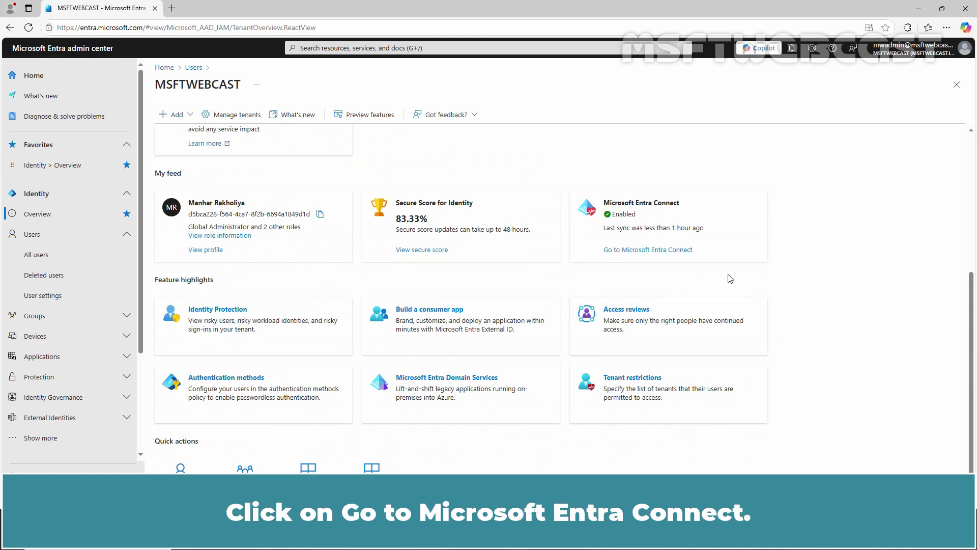
pyautogui.click(639, 251)
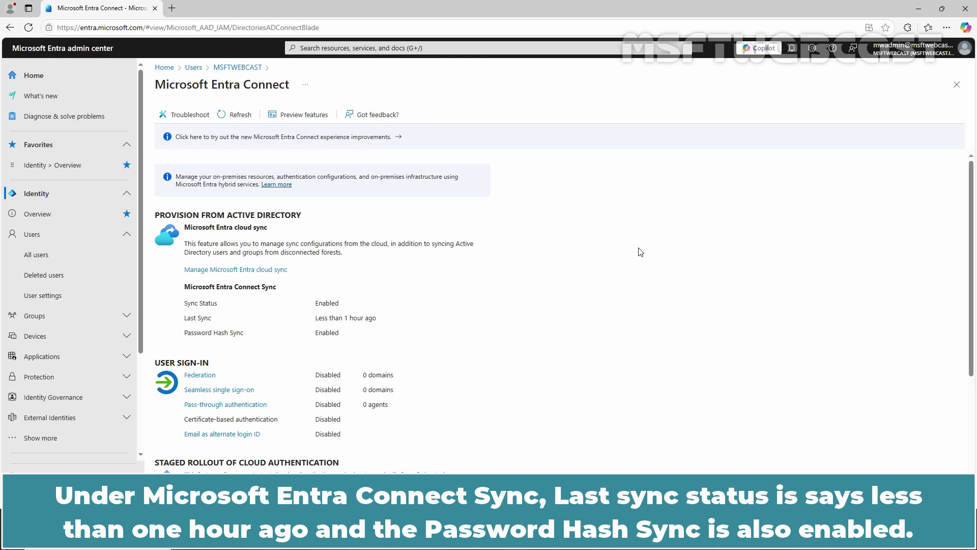
# - Show all 13 users with the Display name column widened to reveal full names
pyautogui.click(59, 257)
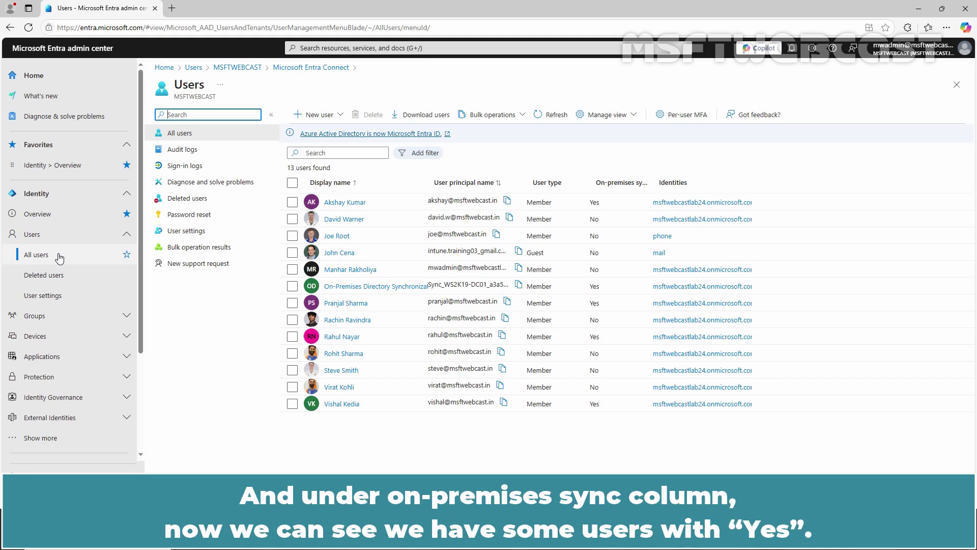
pyautogui.click(607, 186)
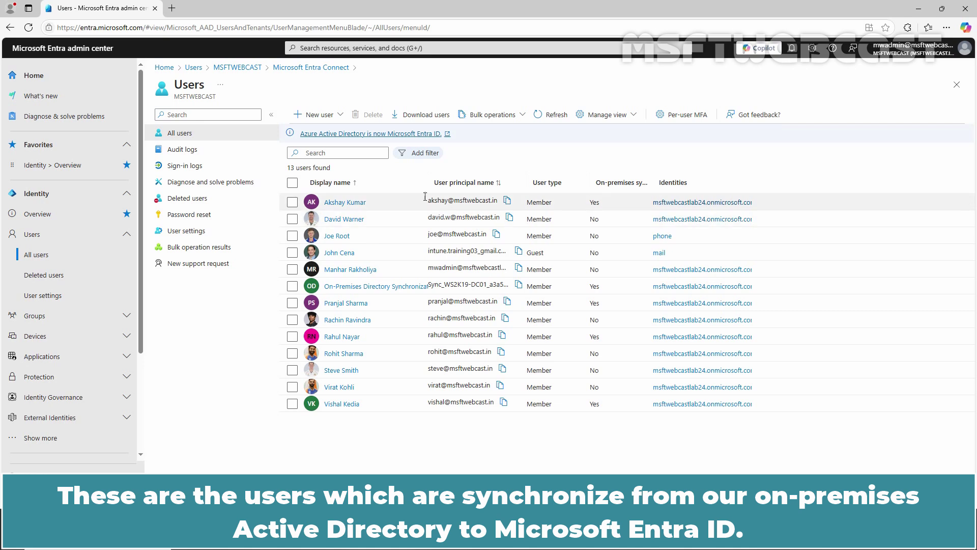
pyautogui.moveTo(433, 187); pyautogui.dragTo(518, 186)
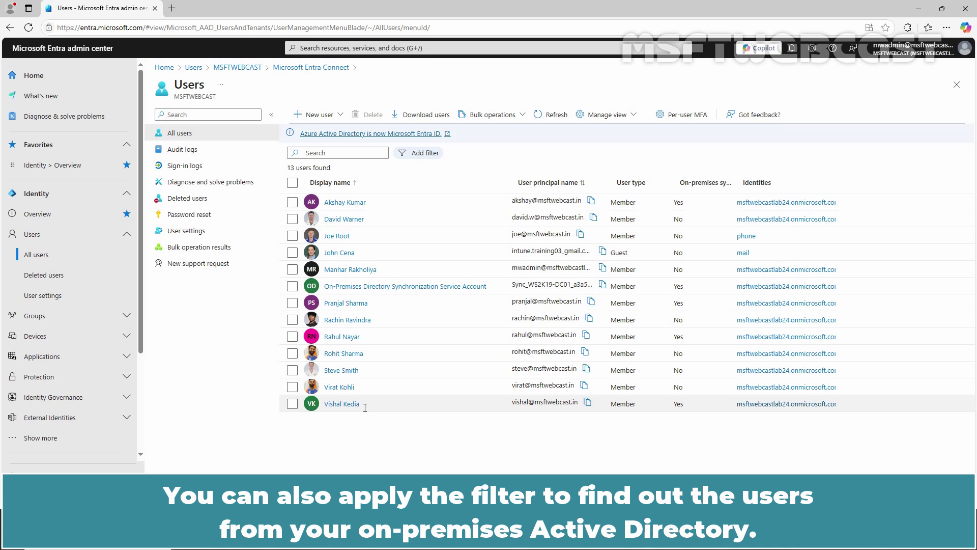
# - Apply an On-premises sync enabled = Yes filter to the user list, leaving 5 users
pyautogui.click(430, 154)
pyautogui.scroll(-6, 470, 274)
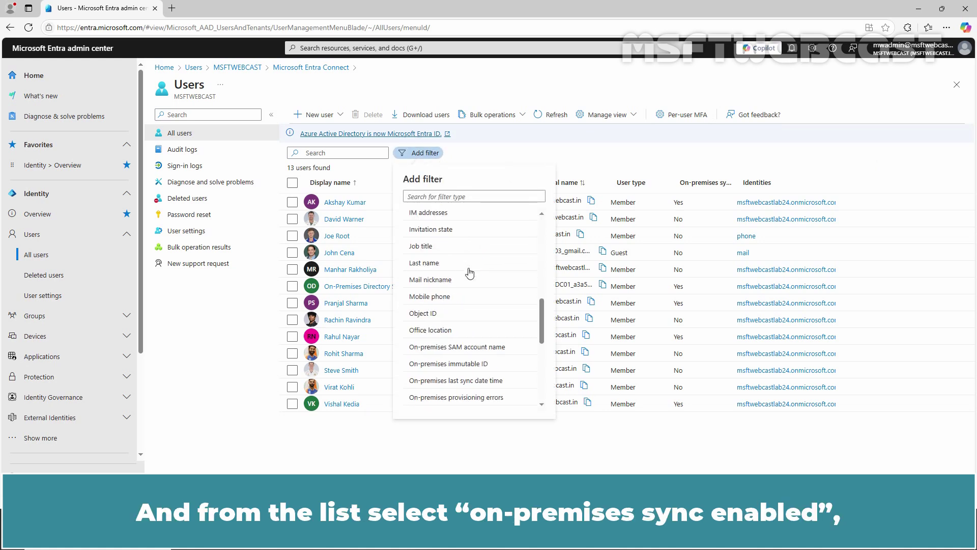
pyautogui.scroll(-3, 470, 274)
pyautogui.click(454, 369)
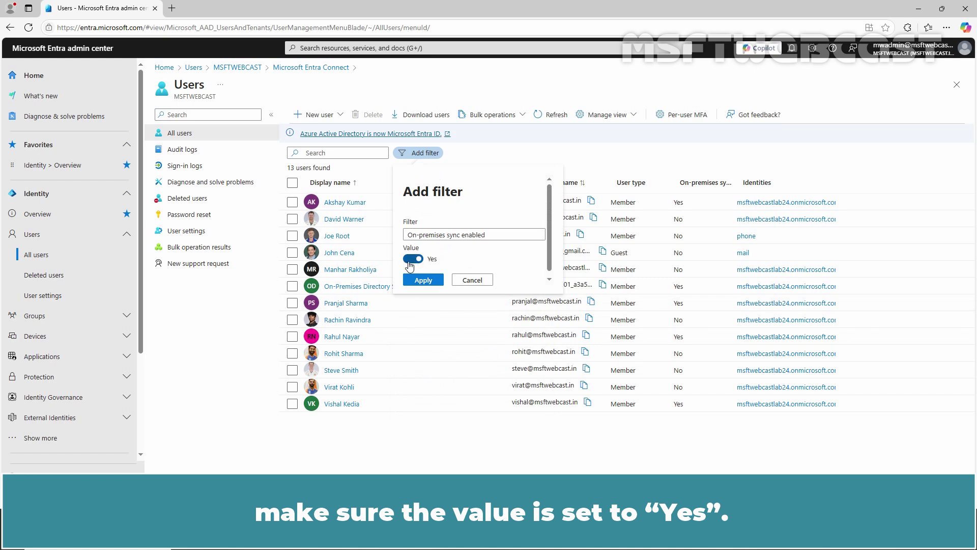
pyautogui.click(422, 281)
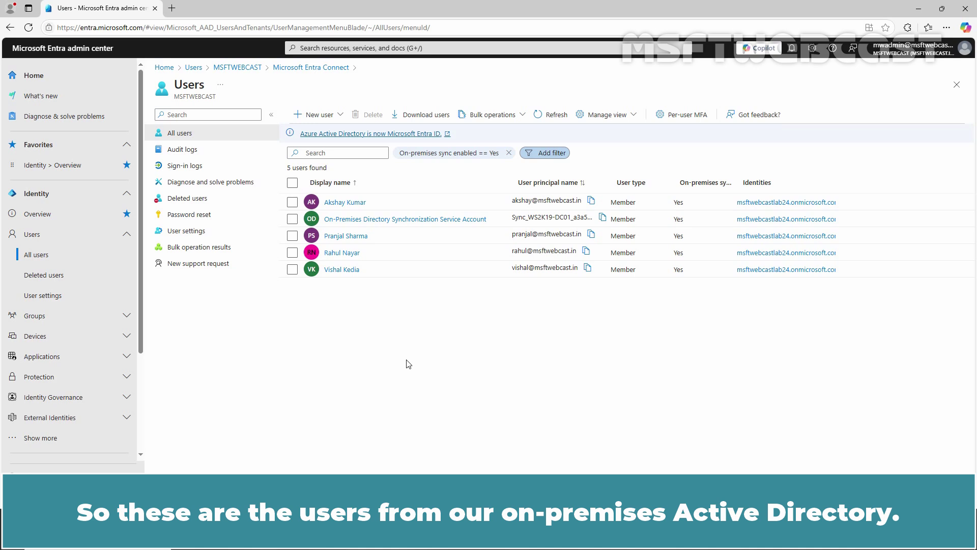
# - Open Groups > All groups to list 13 groups including INDIA_USERS
pyautogui.click(56, 317)
pyautogui.click(40, 359)
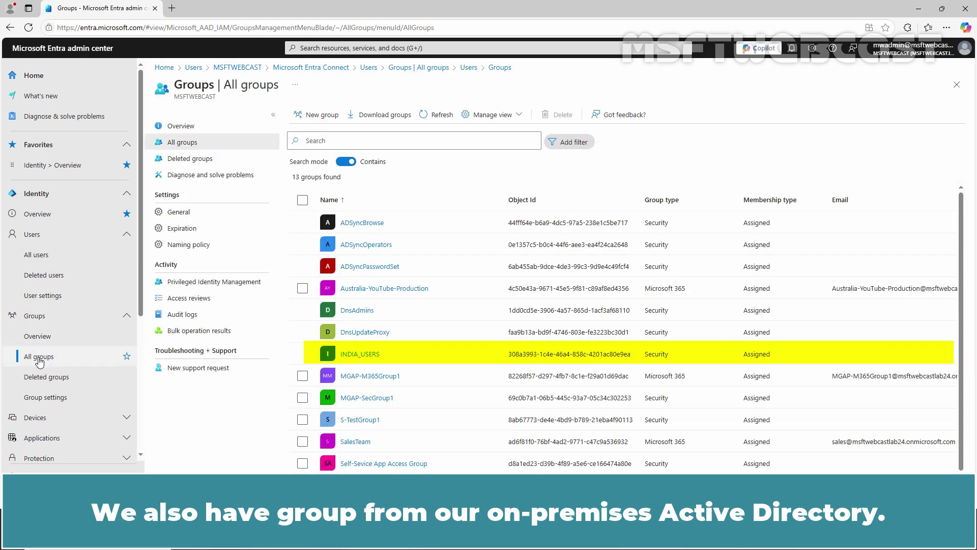